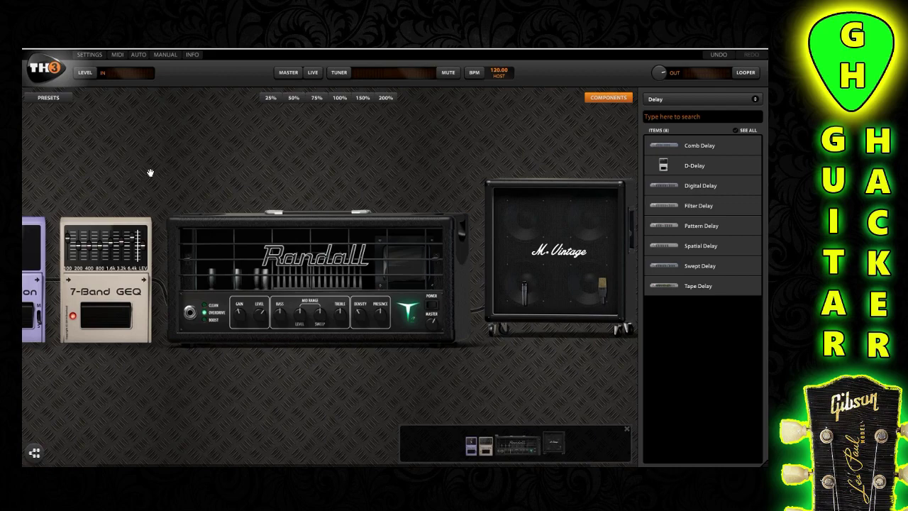
Step: Inspect the Master controls, including the input source and sensitivity settings, and close them again
drag(148, 172, 214, 166)
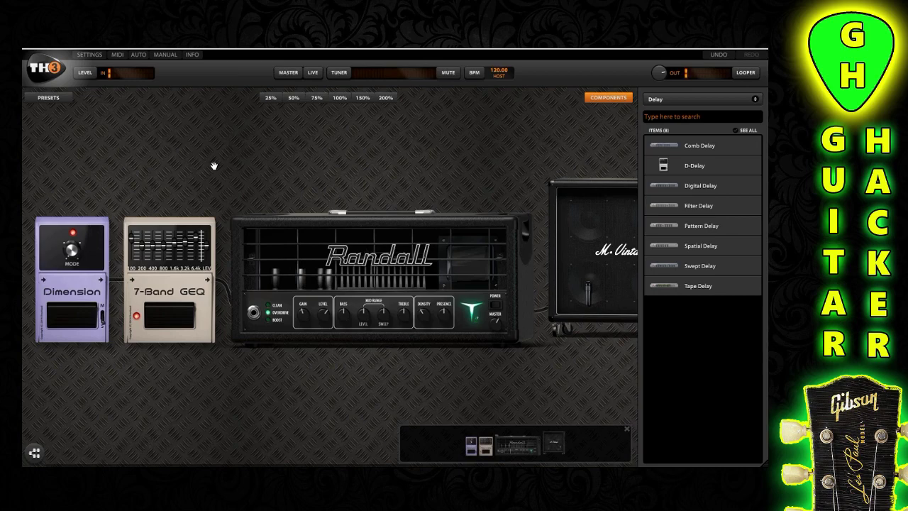
click(298, 72)
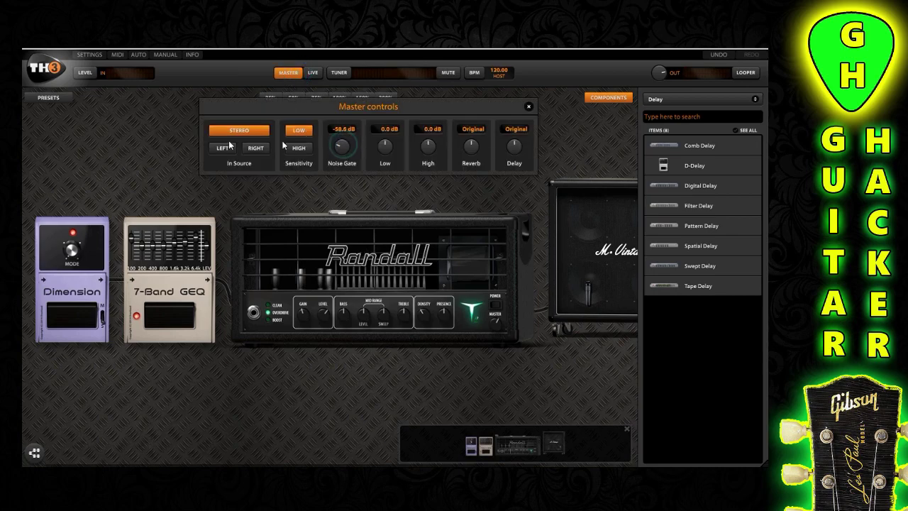
click(143, 149)
click(527, 106)
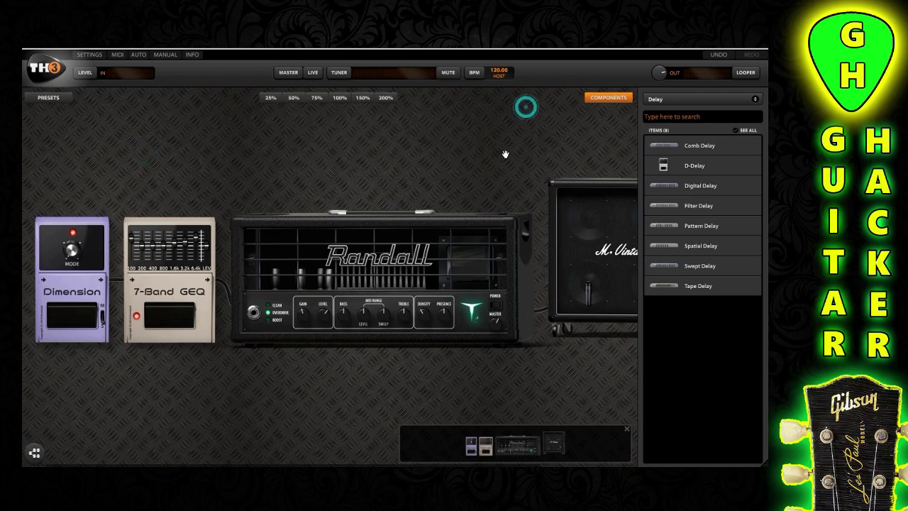
drag(505, 155, 464, 146)
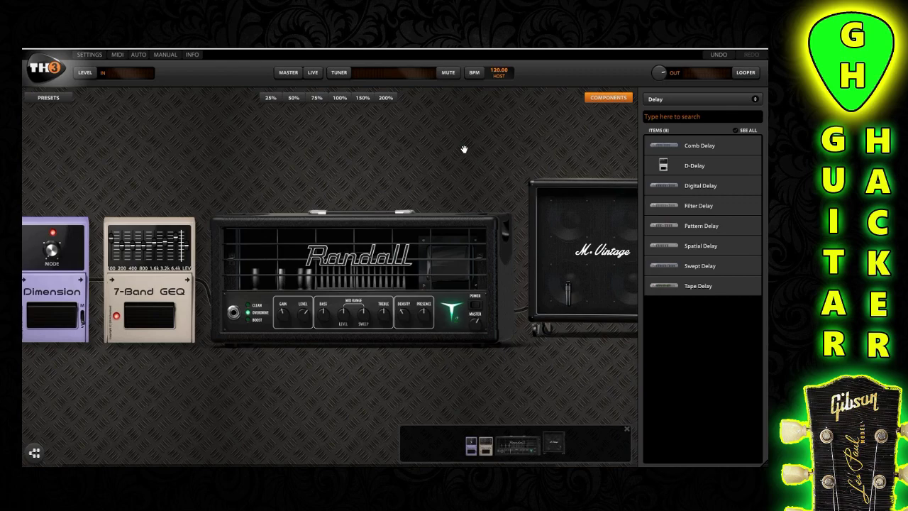
Step: Split the signal chain into two parallel paths with a splitter and mixer between the Randall amp and the cabinet
click(35, 454)
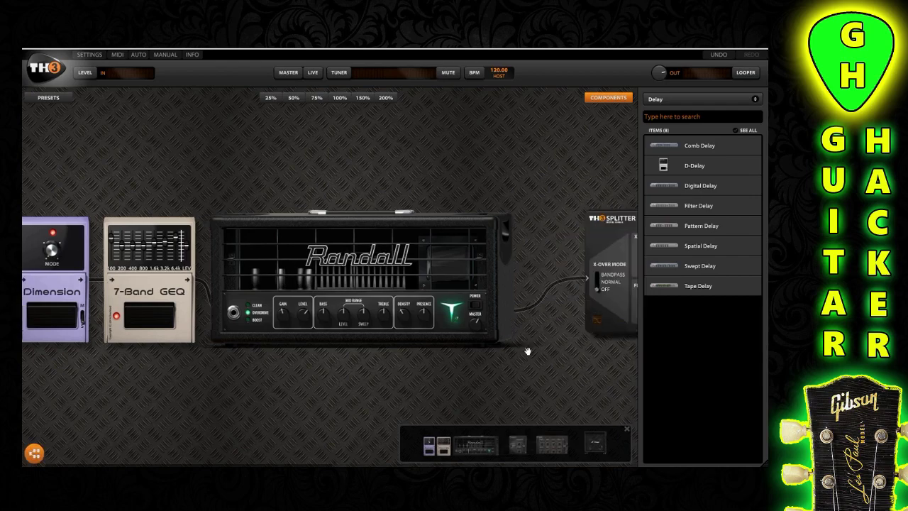
drag(486, 377, 269, 383)
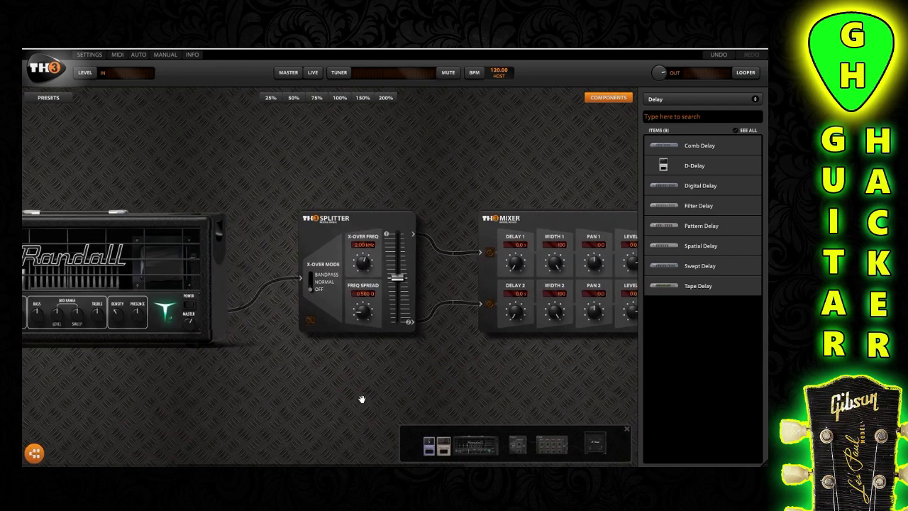
drag(361, 399, 273, 390)
drag(402, 390, 332, 385)
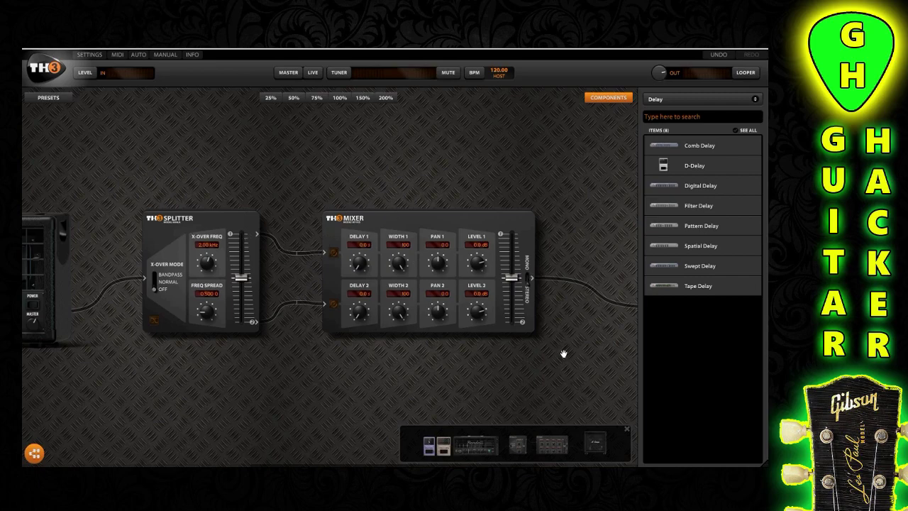
drag(571, 383, 466, 376)
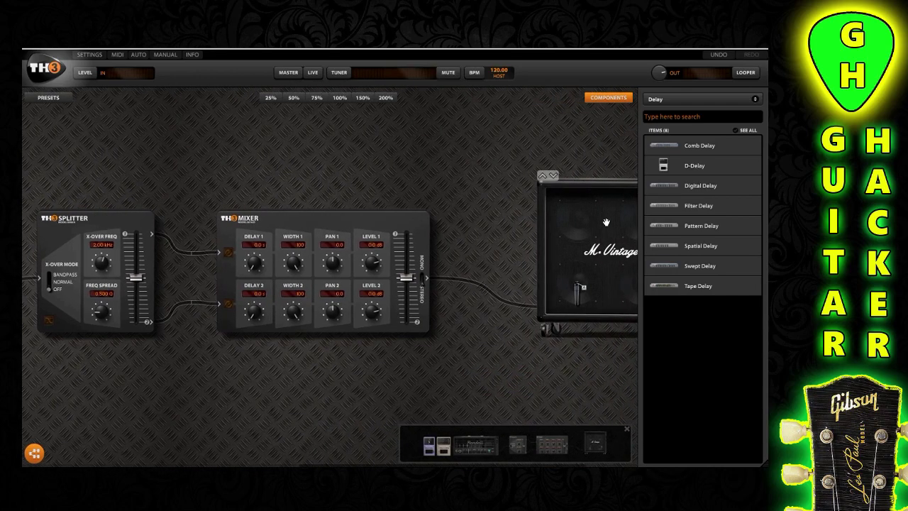
Step: Move the M. Vintage cabinet into the upper path between splitter and mixer, and set the mixer's crossfader fully to channel 1
click(512, 208)
drag(511, 208, 184, 194)
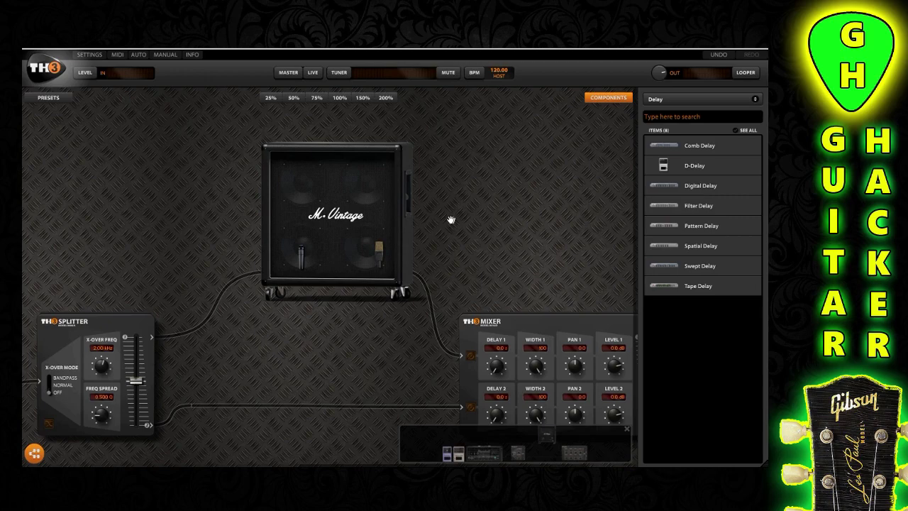
mouse_move(321, 223)
drag(162, 237, 119, 163)
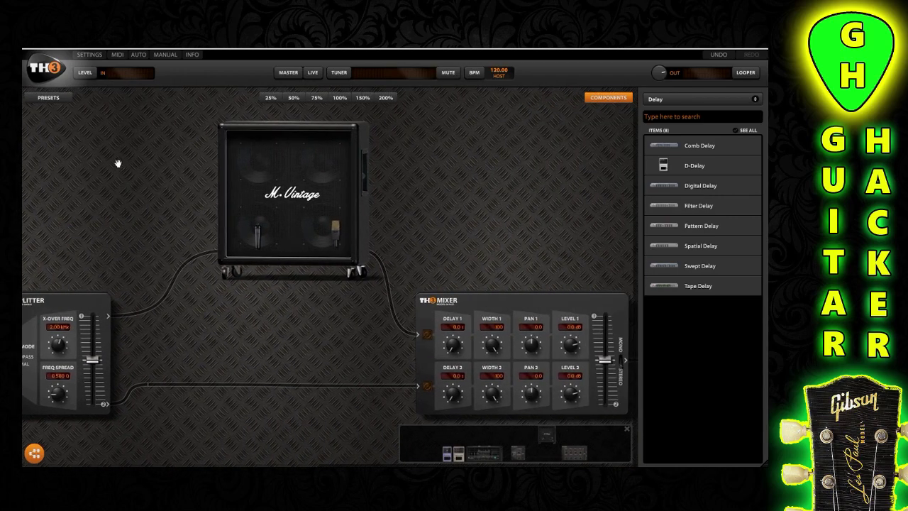
mouse_move(228, 193)
drag(197, 346, 132, 349)
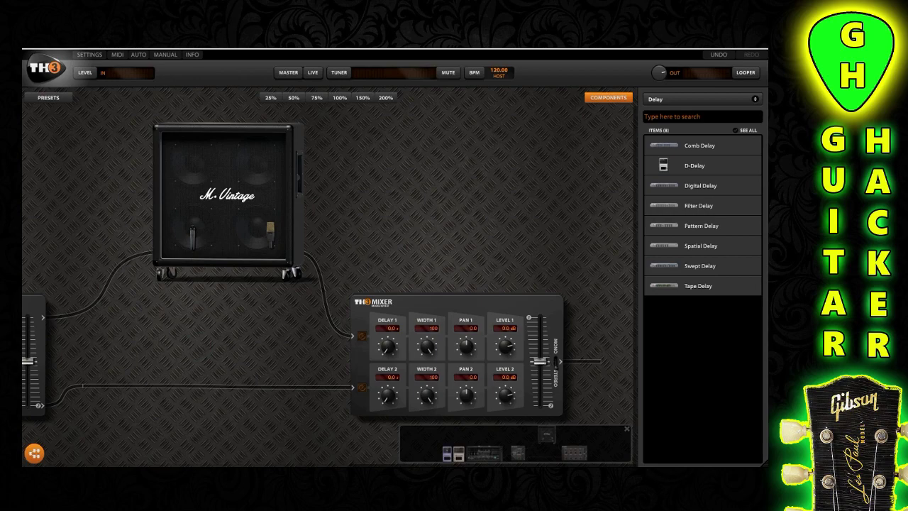
drag(542, 361, 546, 317)
Step: Add the 1x12 Overloud cabinet to the lower path between splitter and mixer, and recentre the mixer's crossfader
click(672, 99)
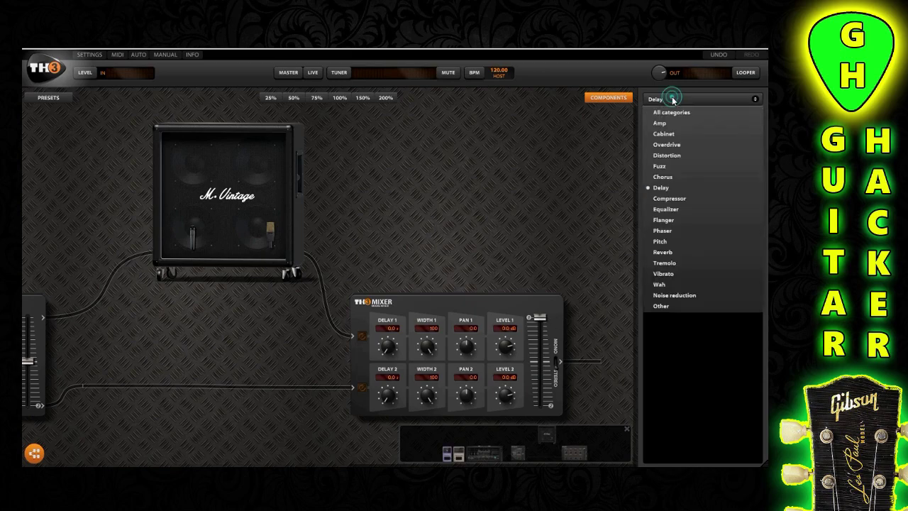
click(667, 134)
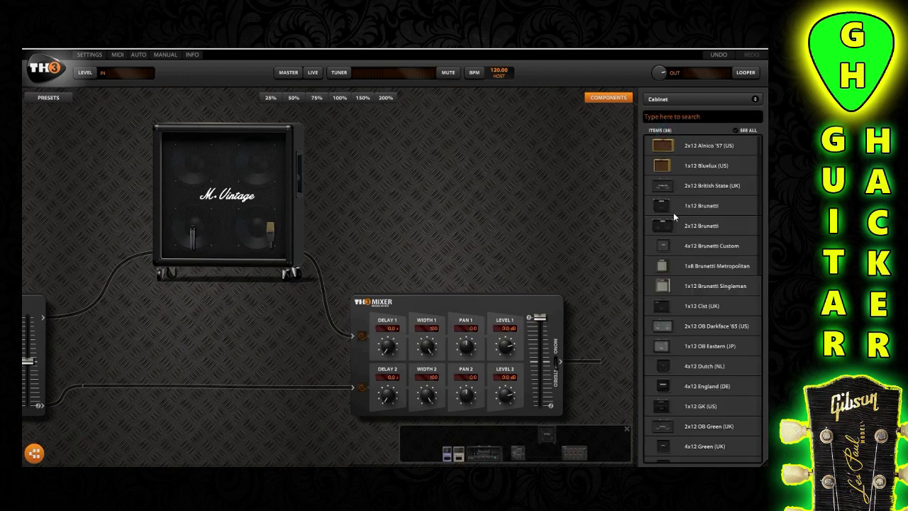
scroll(673, 212, down, 10)
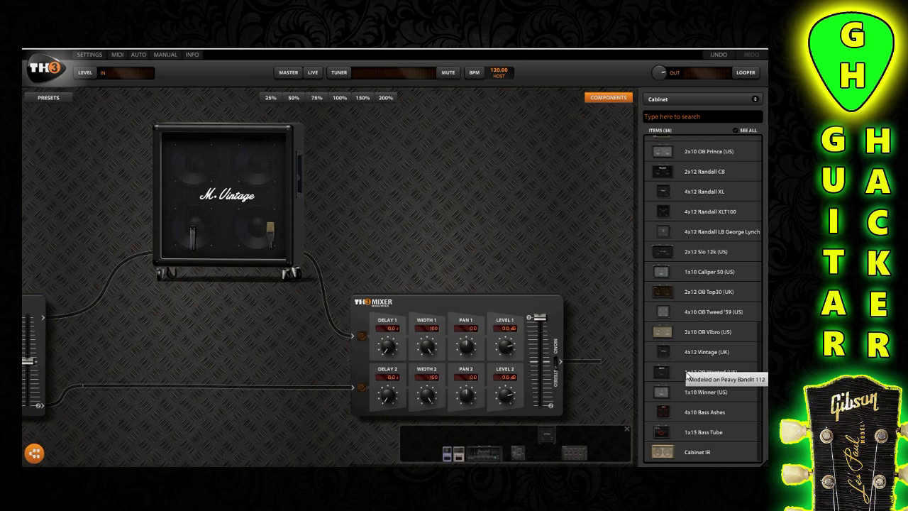
scroll(685, 370, up, 5)
scroll(685, 368, down, 2)
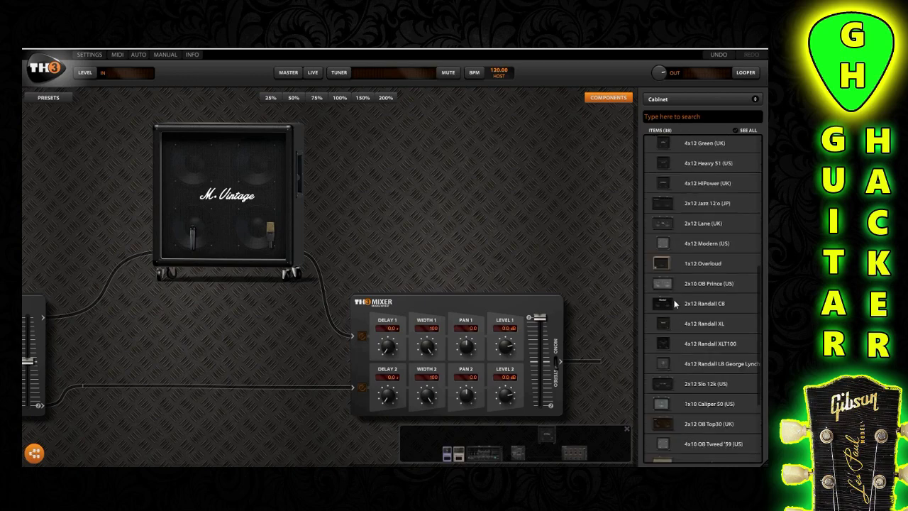
drag(668, 259, 209, 389)
scroll(236, 385, down, 3)
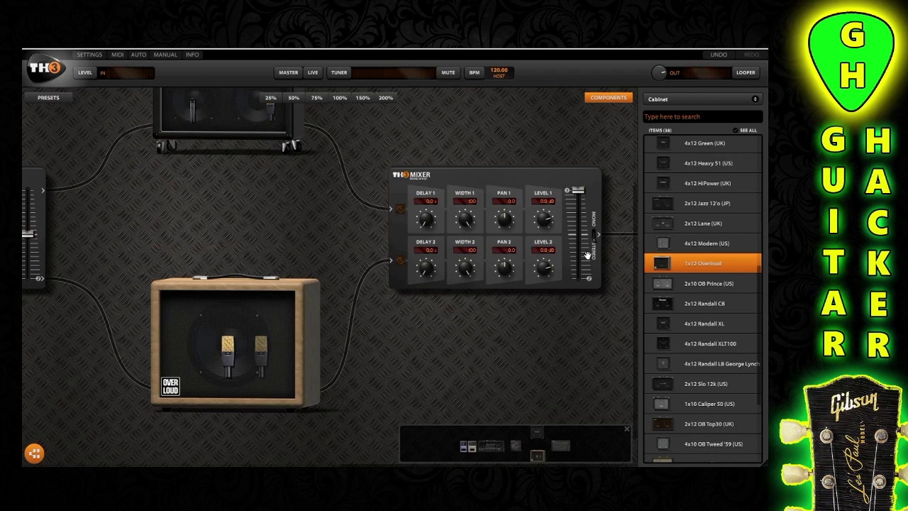
drag(584, 199, 579, 235)
Step: Change microphone A on the Overloud cabinet to American57 [D]
mouse_move(234, 361)
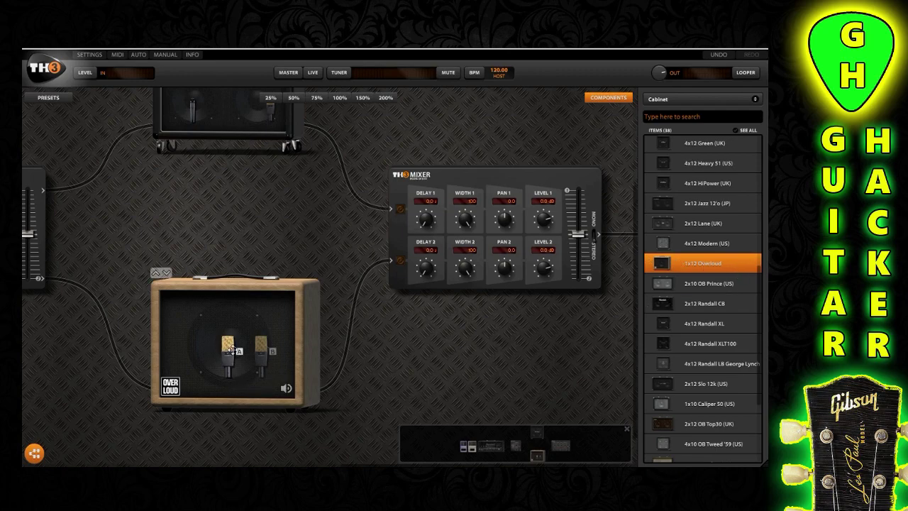
click(229, 346)
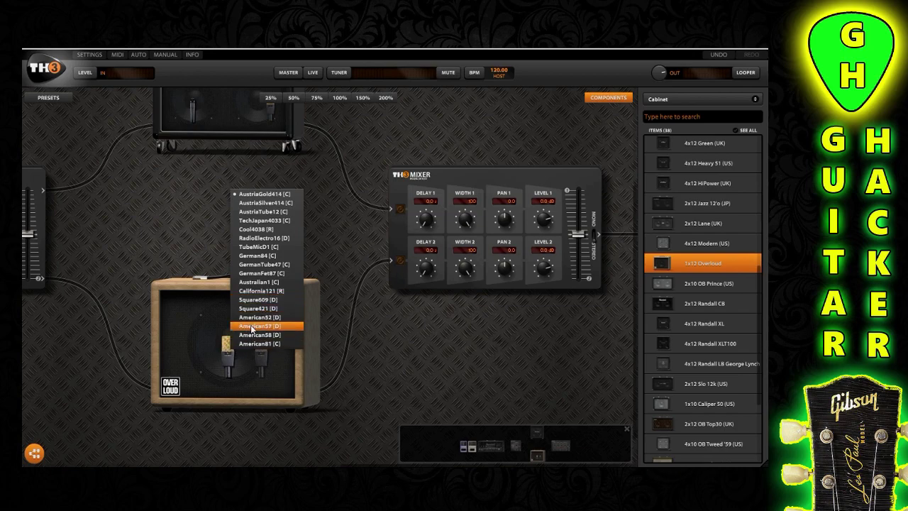
click(252, 326)
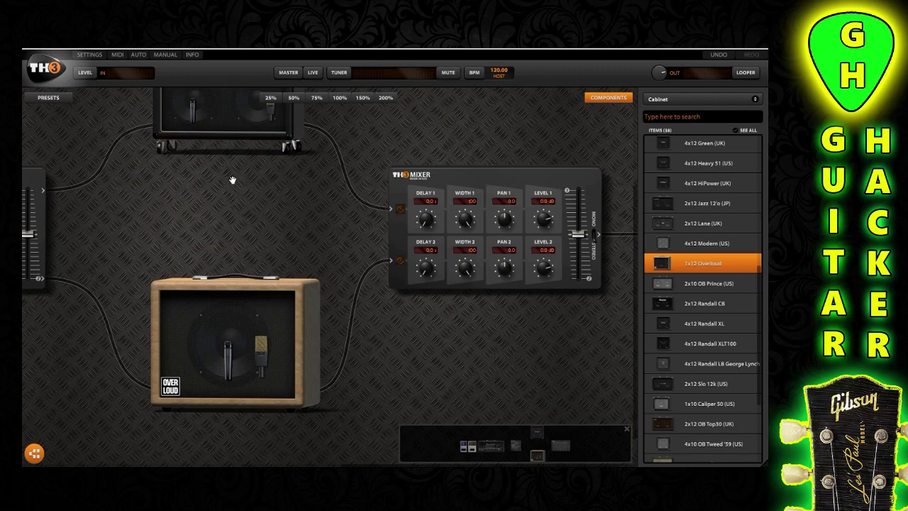
drag(230, 197, 227, 229)
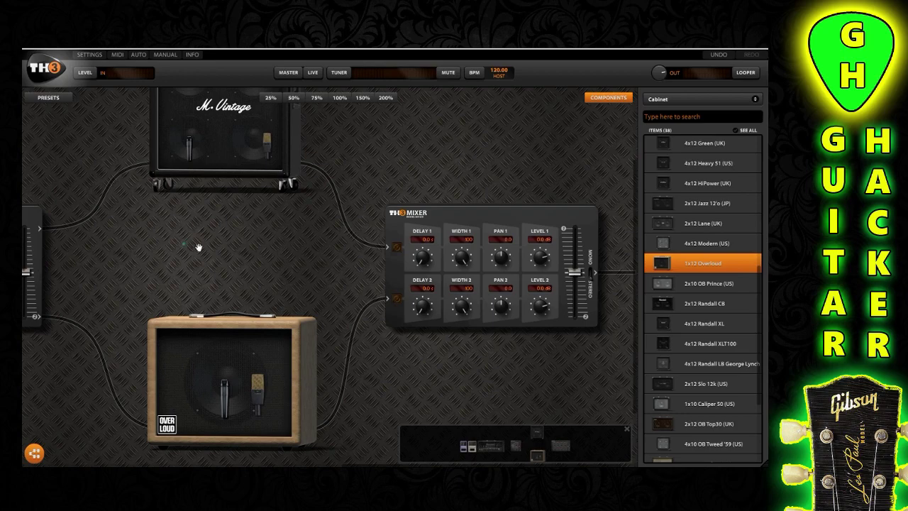
mouse_move(199, 248)
mouse_down()
mouse_move(347, 255)
mouse_move(204, 241)
mouse_up()
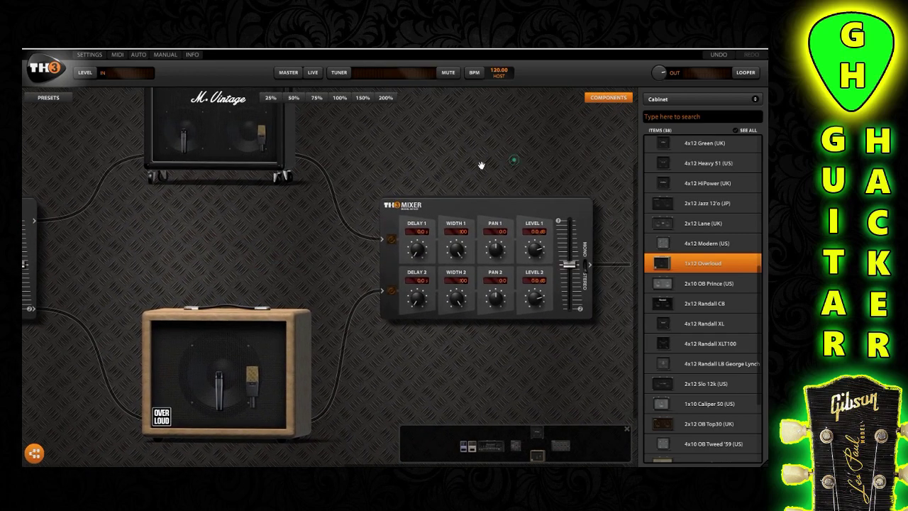
Step: Sweep the mixer's crossfader between channels 1 and 2 to compare the two cabinets, finishing at the centre
drag(480, 166, 404, 168)
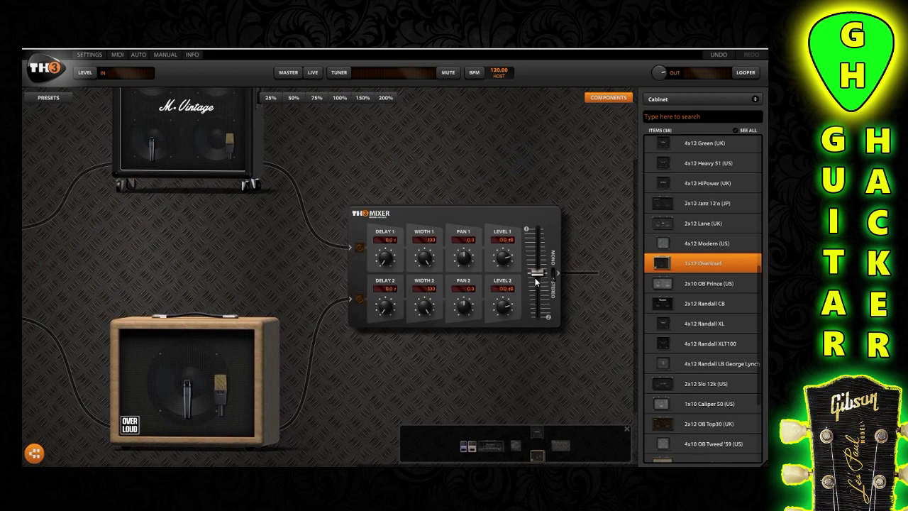
drag(536, 271, 537, 291)
click(537, 292)
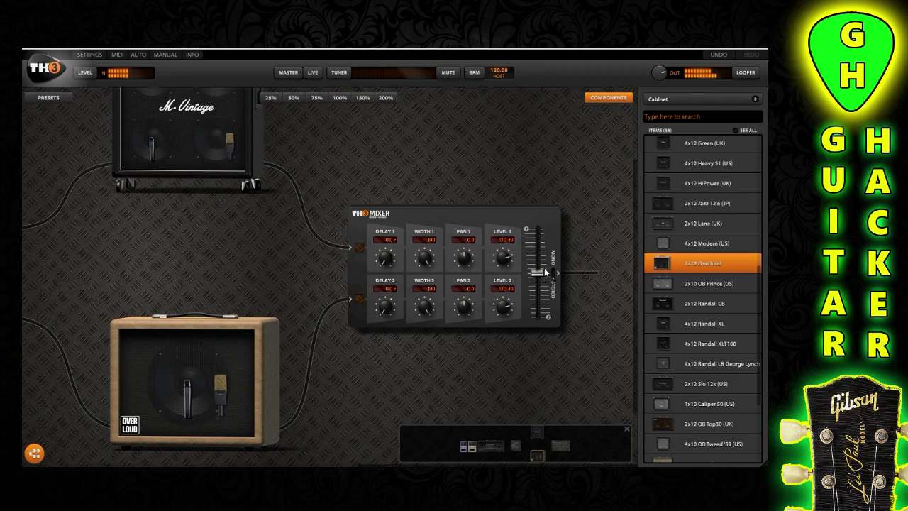
drag(541, 268, 536, 303)
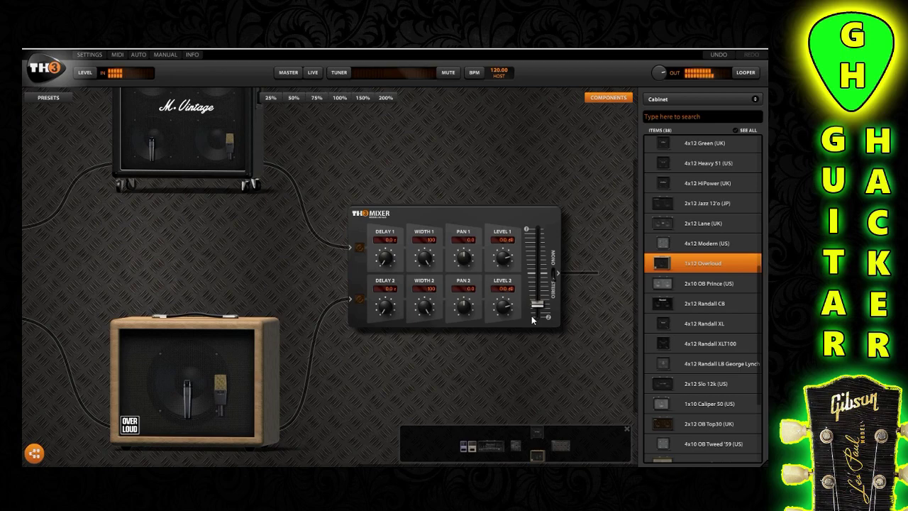
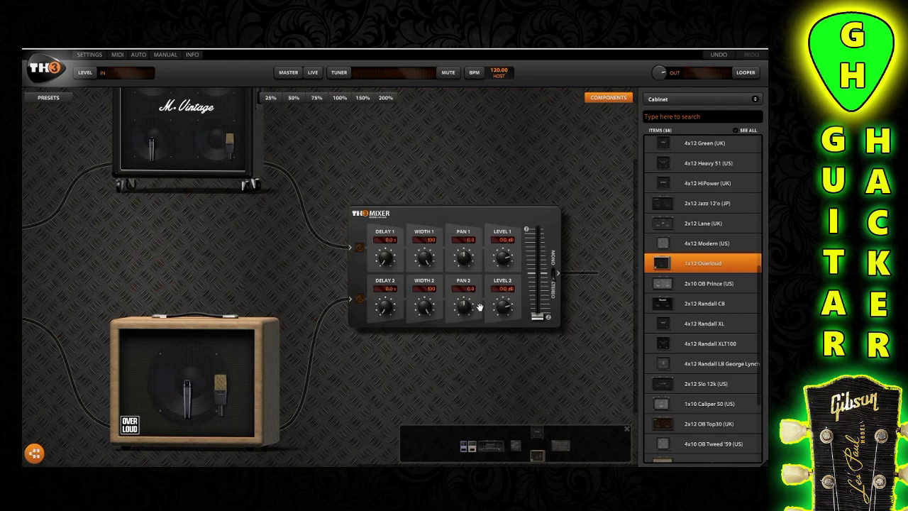
drag(536, 320, 537, 229)
drag(536, 231, 542, 317)
drag(539, 316, 539, 284)
drag(531, 177, 474, 217)
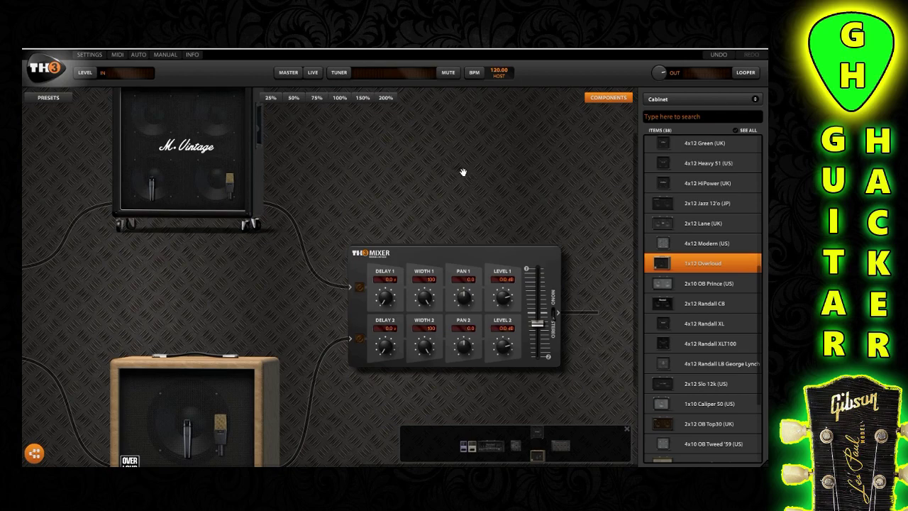
mouse_move(463, 172)
mouse_down()
mouse_move(517, 178)
mouse_move(472, 189)
mouse_move(504, 178)
mouse_move(462, 183)
mouse_move(466, 157)
mouse_up()
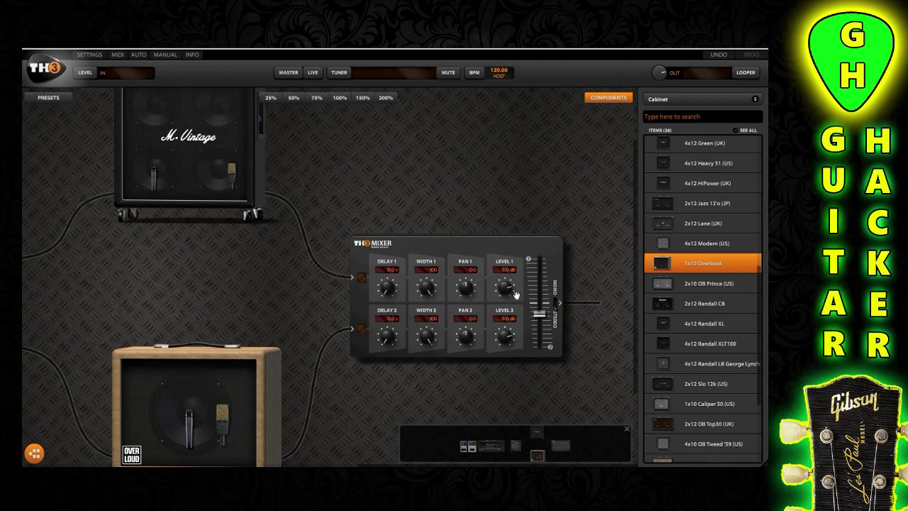
drag(538, 314, 539, 302)
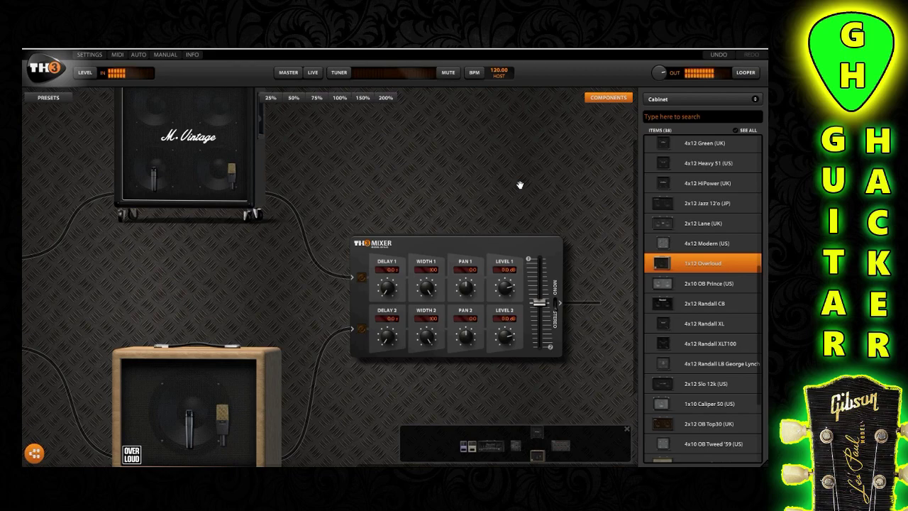
Step: Add a Digital Delay to the upper path between the M. Vintage cabinet and the mixer
click(691, 102)
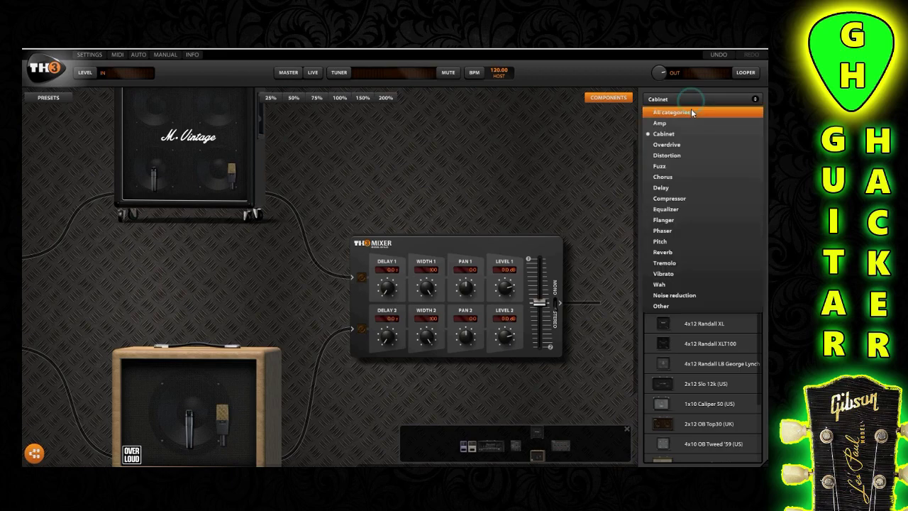
click(683, 189)
drag(683, 185, 293, 220)
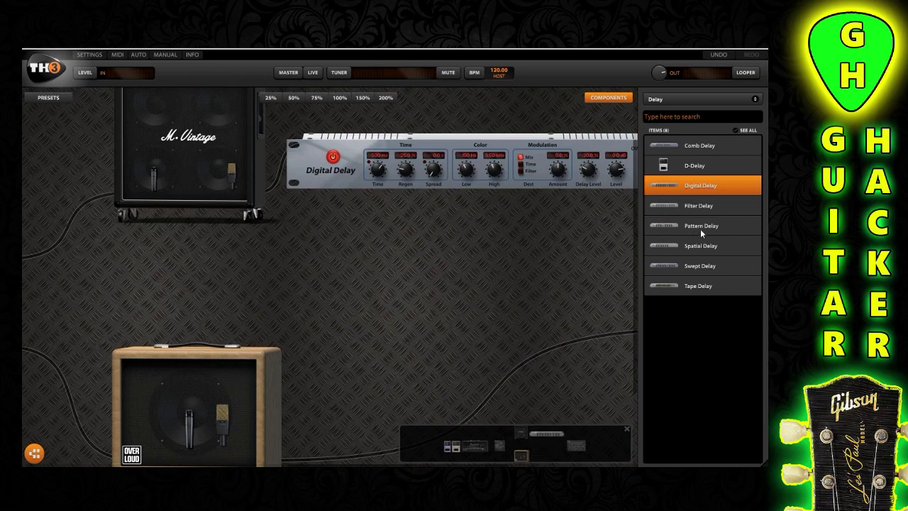
Step: Add a Hall Reverb to the lower path between the Overloud cabinet and the mixer
click(680, 101)
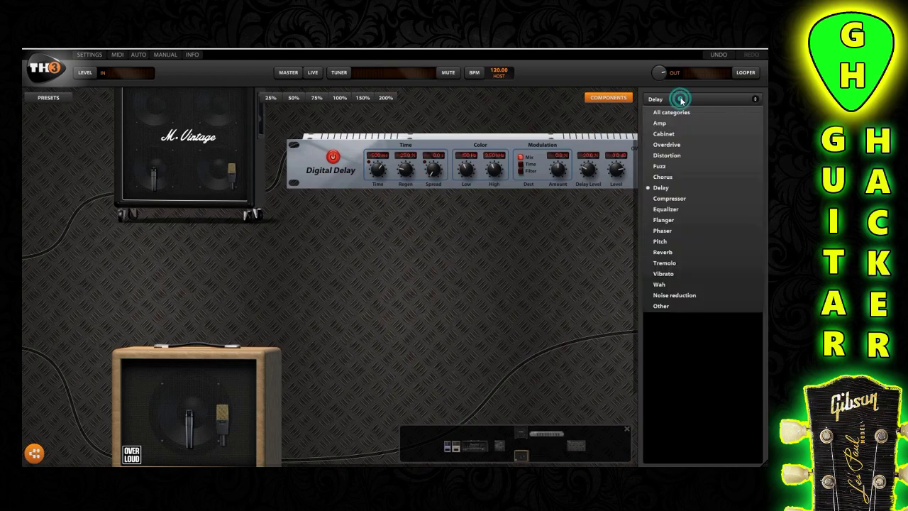
click(663, 254)
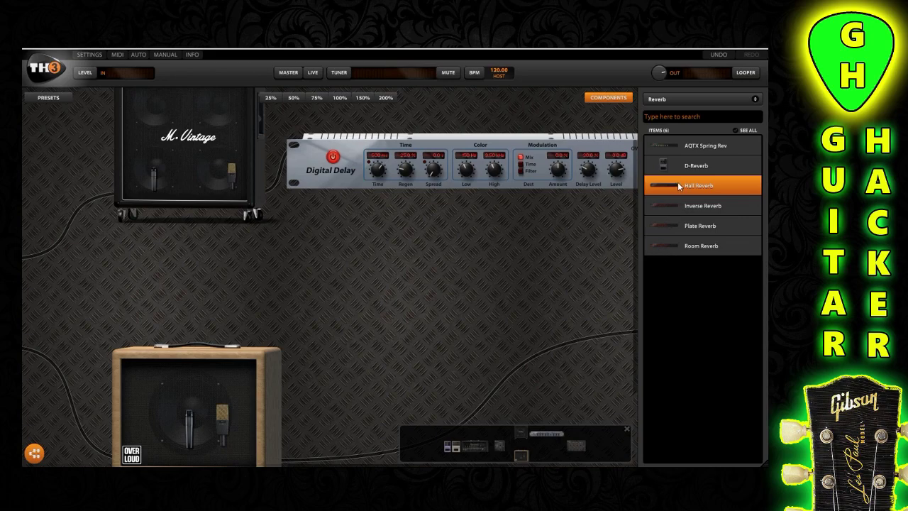
drag(677, 184, 436, 370)
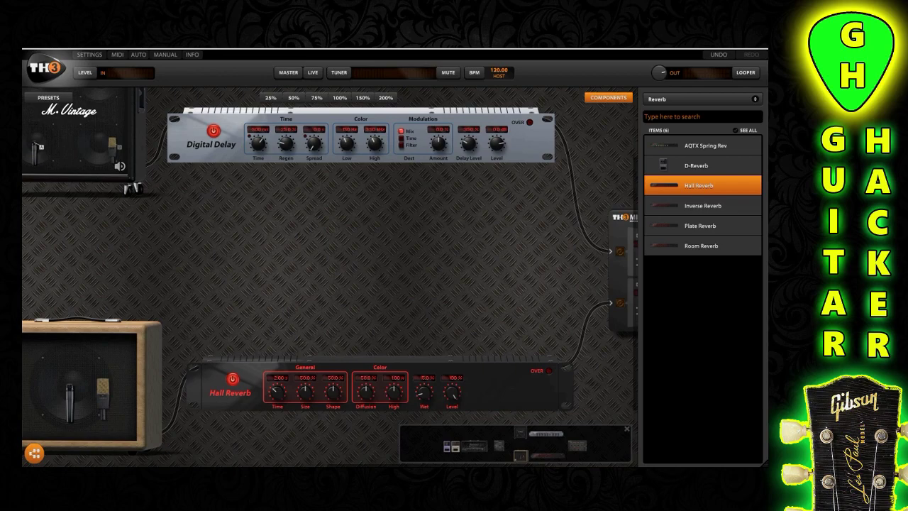
drag(472, 259, 319, 243)
drag(539, 364, 421, 348)
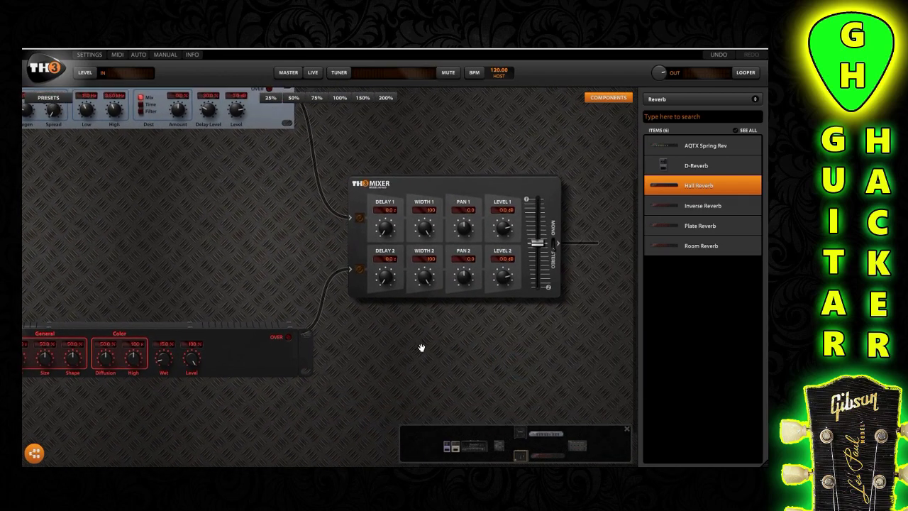
drag(200, 224, 375, 269)
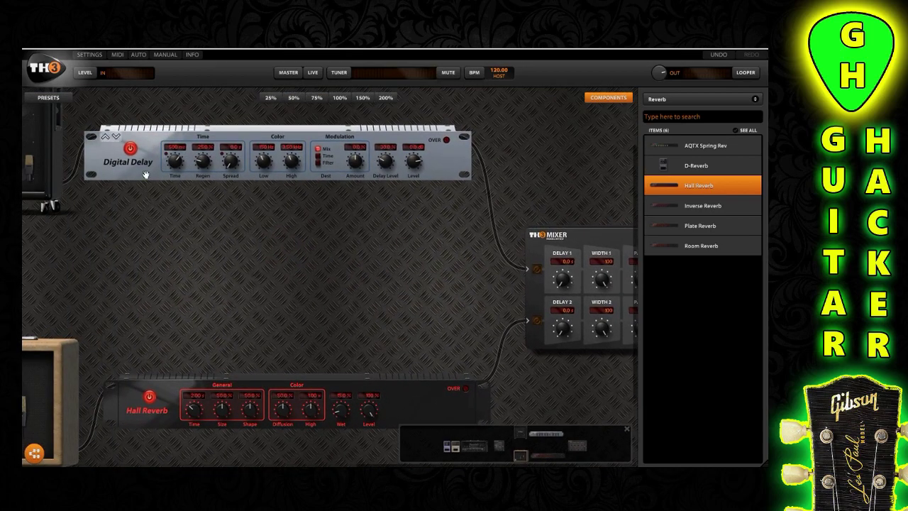
Step: Pan the mixer's channels 1 and 2 in opposite directions, and sweep the crossfader toward channel 2 and back to the centre
drag(331, 324, 203, 279)
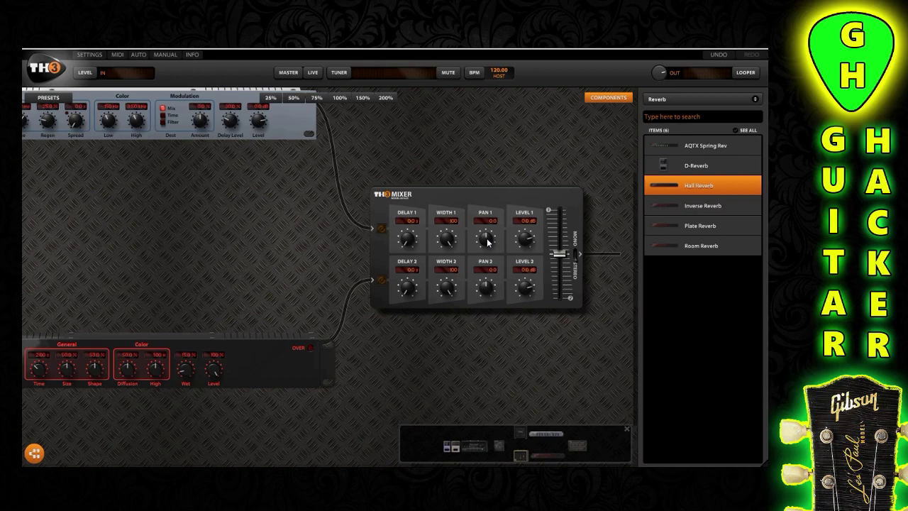
drag(485, 234, 485, 255)
drag(488, 288, 488, 278)
drag(558, 253, 555, 267)
drag(556, 270, 559, 253)
Step: Examine both parallel paths from the splitter through the cabinets, the Digital Delay and the Hall Reverb toward the mixer
drag(241, 234, 324, 232)
drag(127, 245, 285, 246)
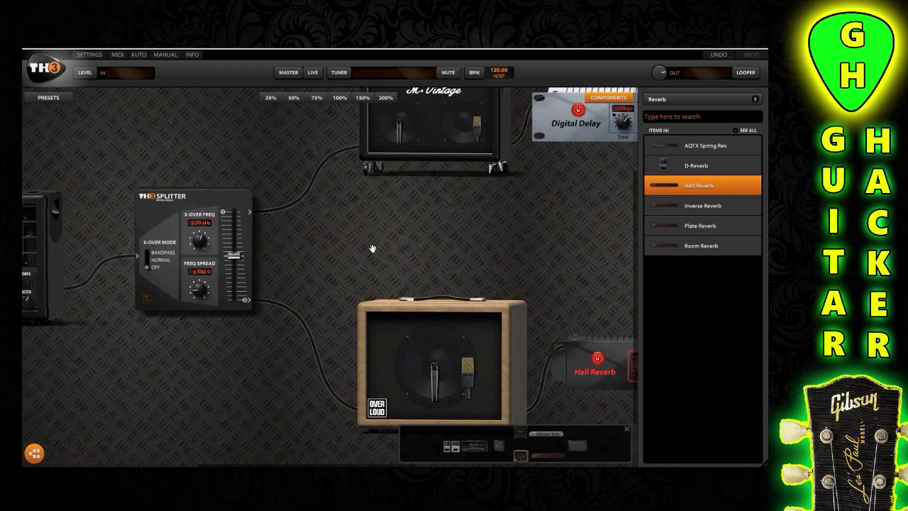
drag(373, 248, 334, 246)
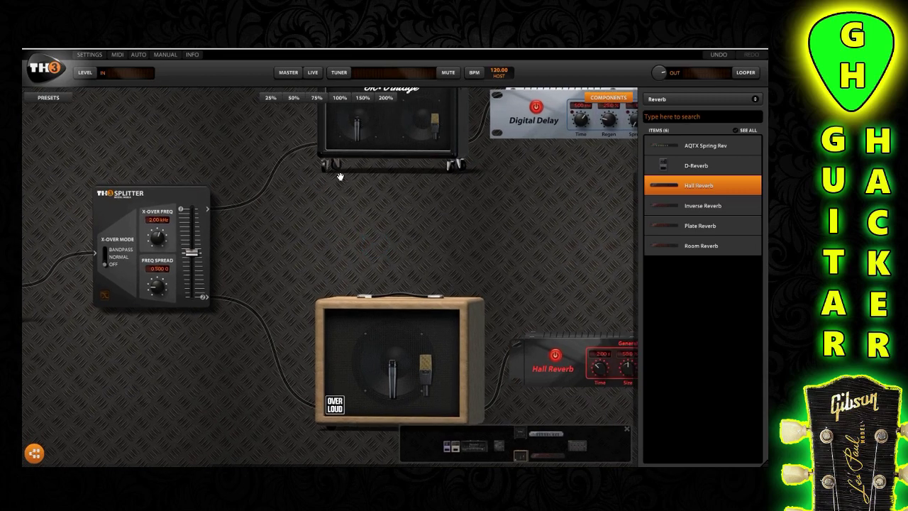
mouse_move(358, 130)
drag(494, 242, 469, 236)
drag(442, 236, 413, 248)
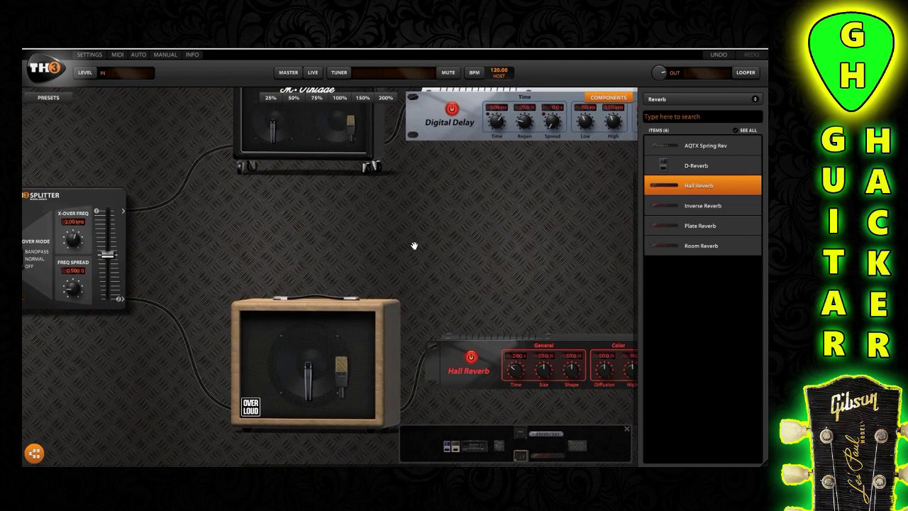
drag(503, 234, 442, 239)
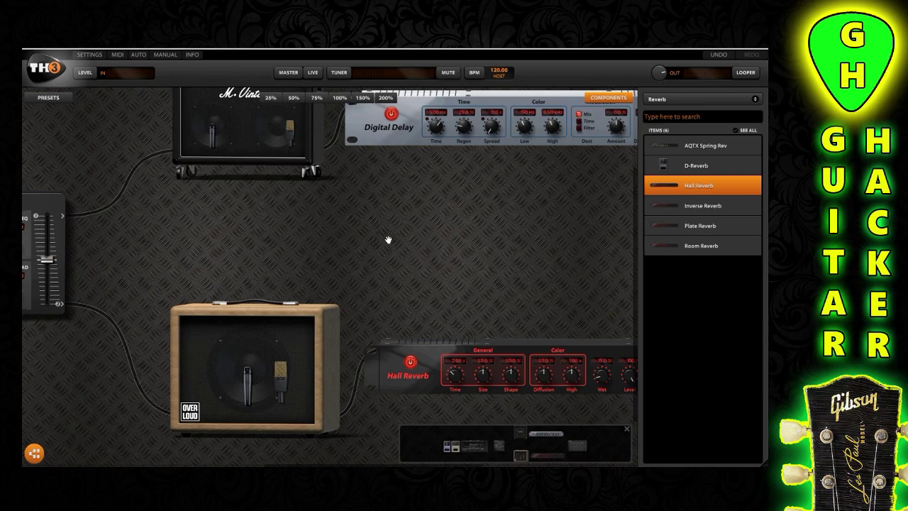
drag(489, 268, 331, 268)
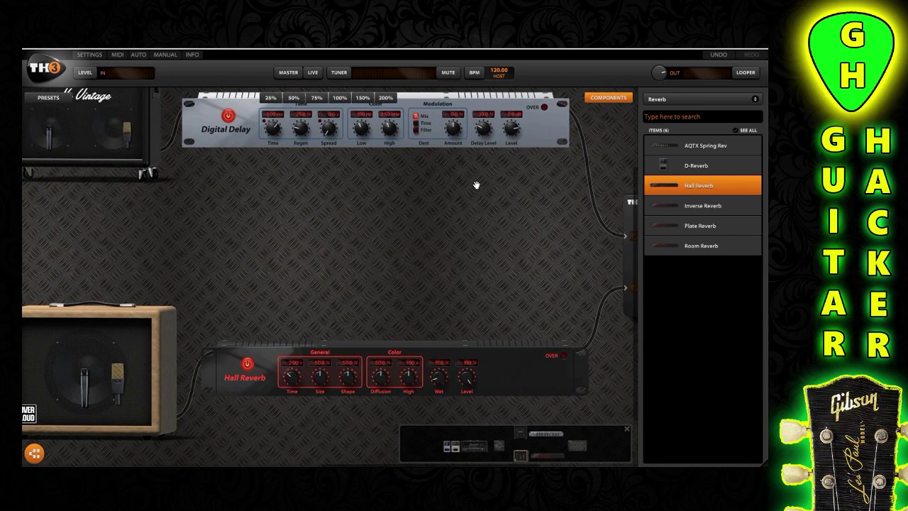
Step: Lower the mixer's Pan 2 setting to shift channel 2 toward the left
drag(468, 260, 344, 248)
mouse_move(508, 239)
mouse_down()
mouse_move(508, 228)
mouse_move(509, 239)
mouse_up()
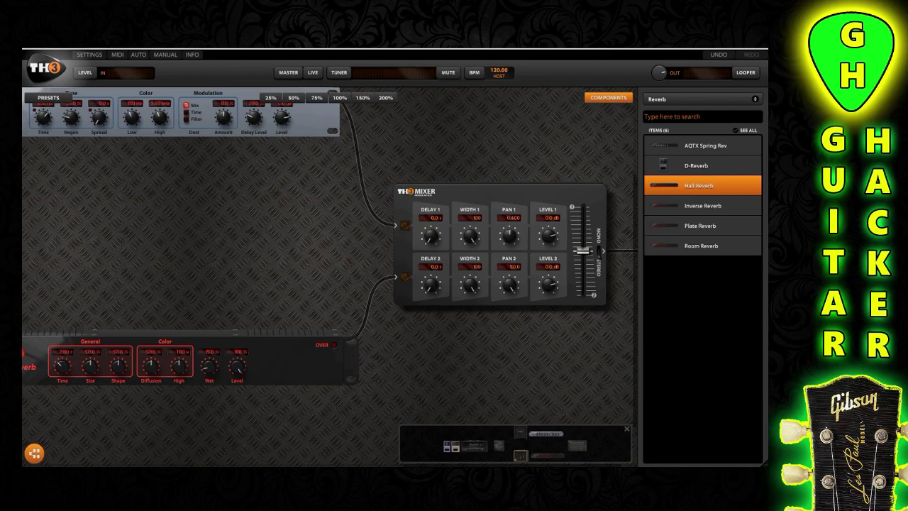
drag(504, 287, 504, 312)
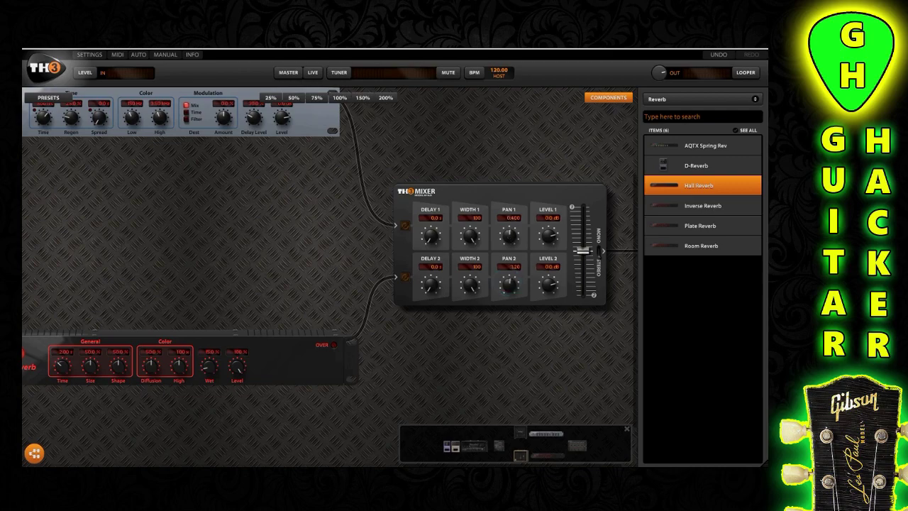